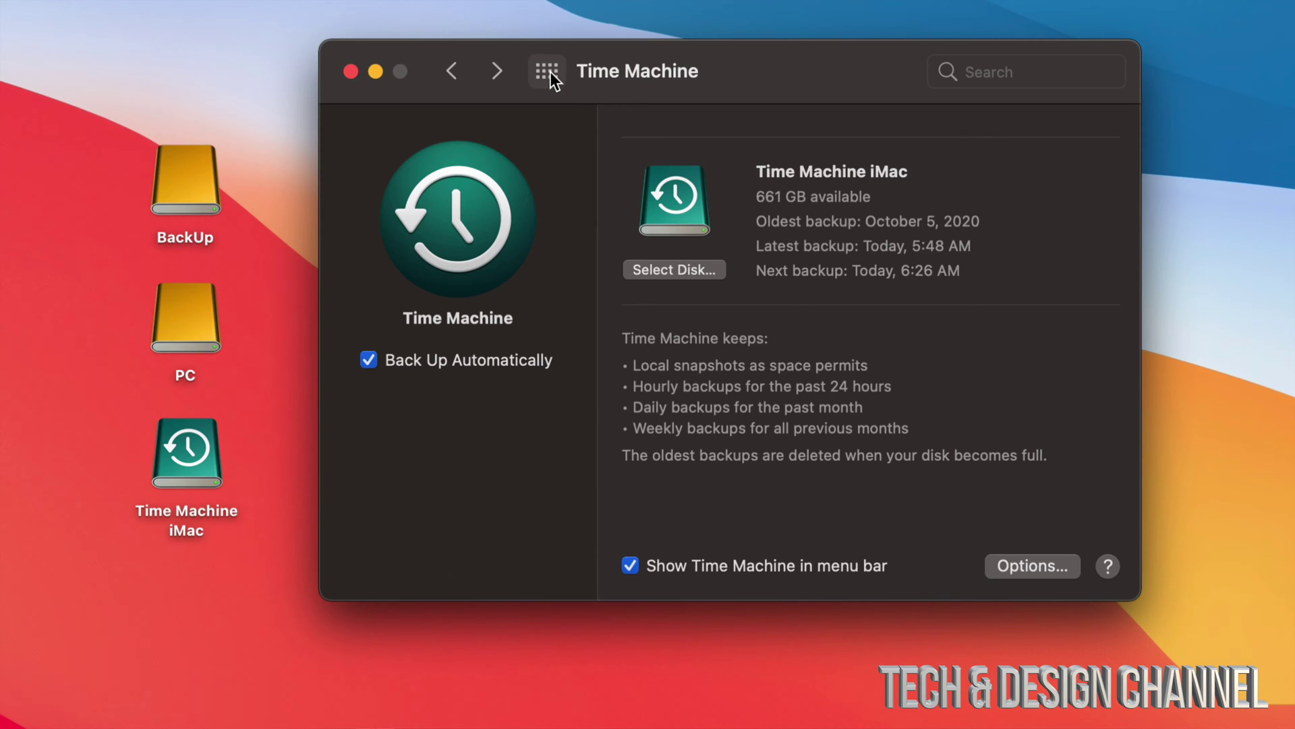
Return to the full preference-pane grid and open the Time Machine pane.
click(549, 71)
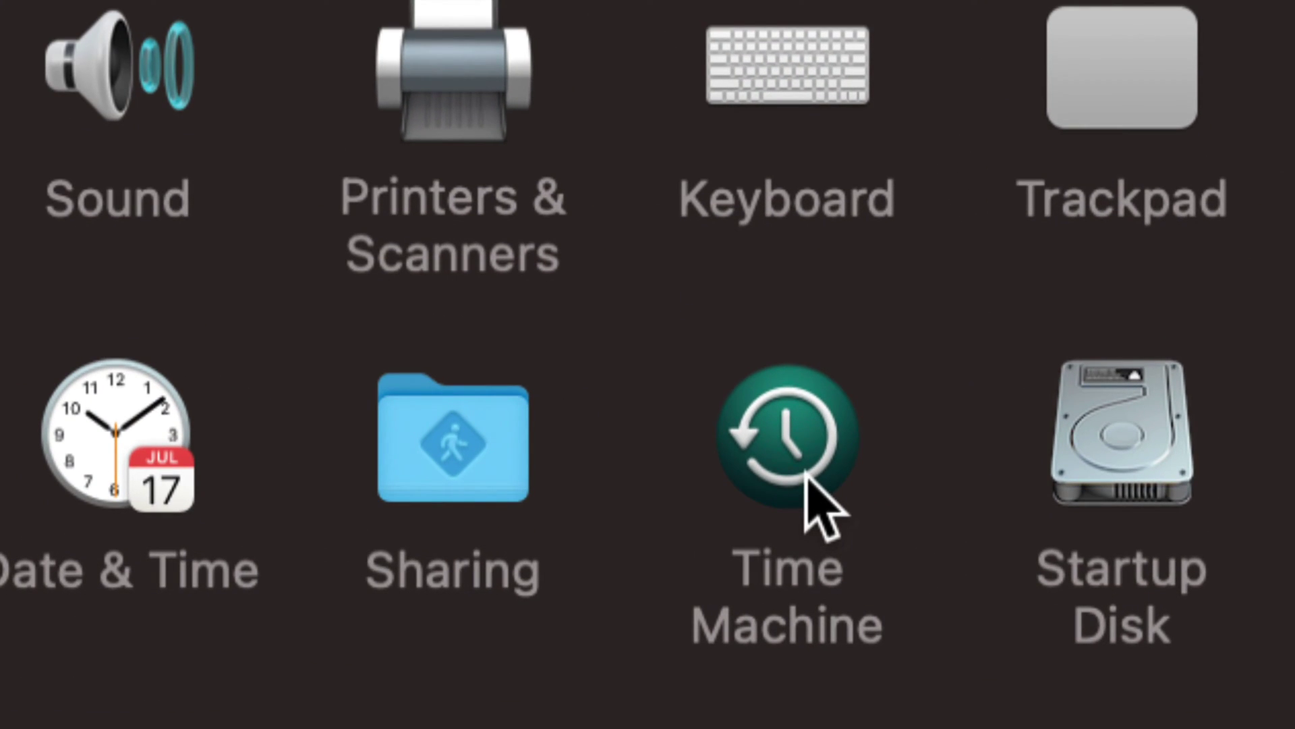
click(807, 473)
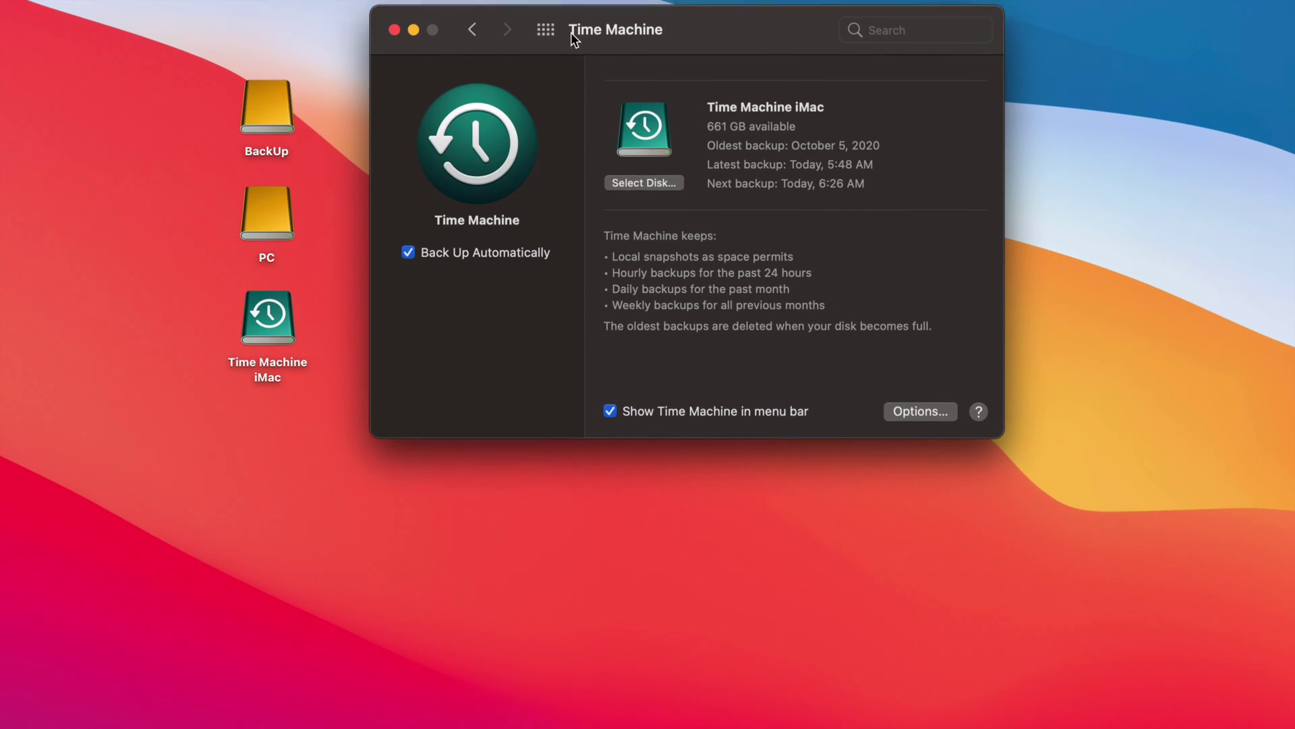
Shift the preferences window aside and move the Time Machine iMac drive icon up beside BackUp.
drag(571, 32, 571, 74)
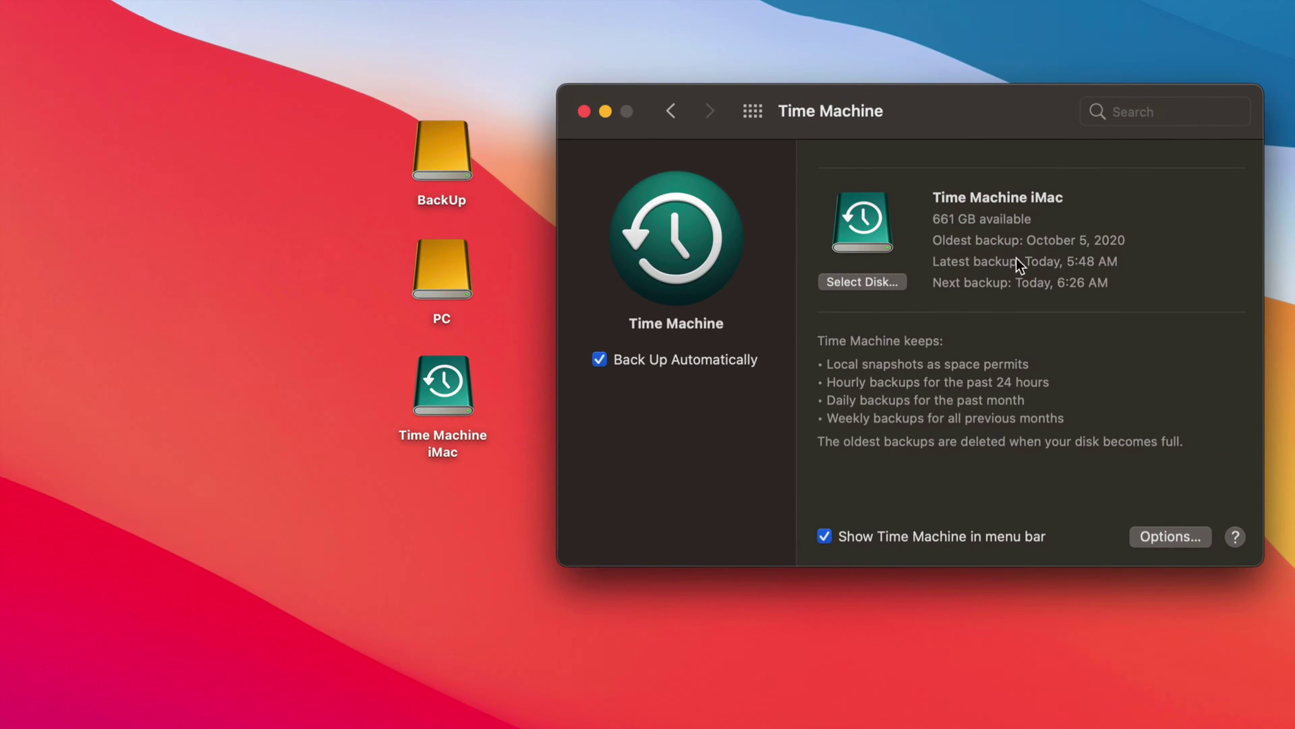
drag(996, 120, 983, 118)
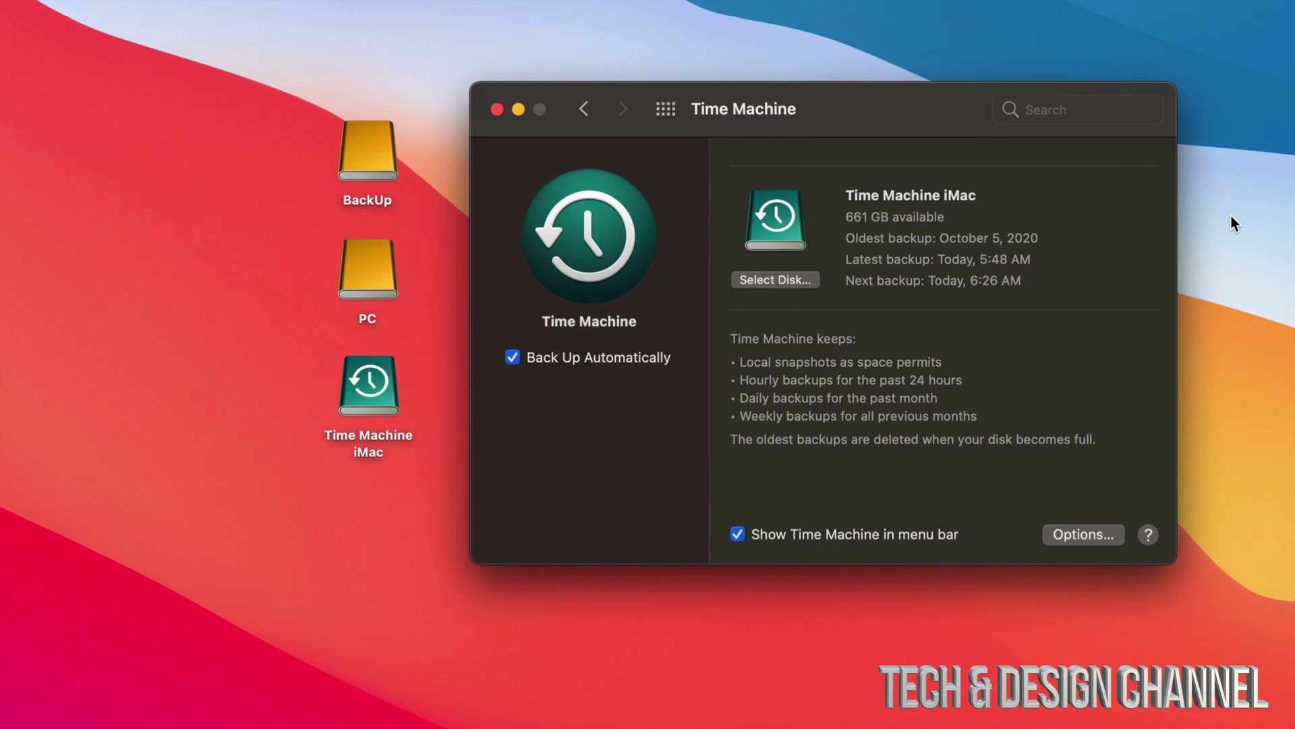
drag(803, 129, 954, 121)
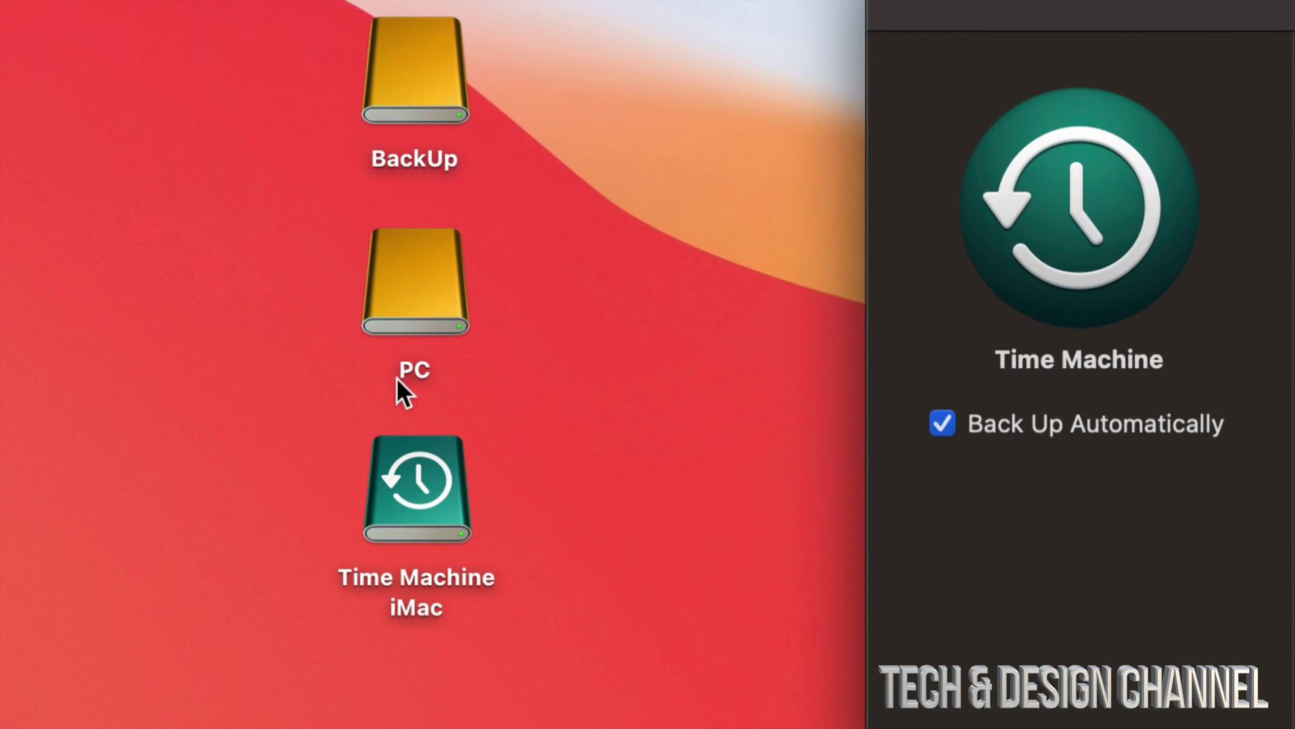
drag(408, 480, 705, 257)
click(775, 258)
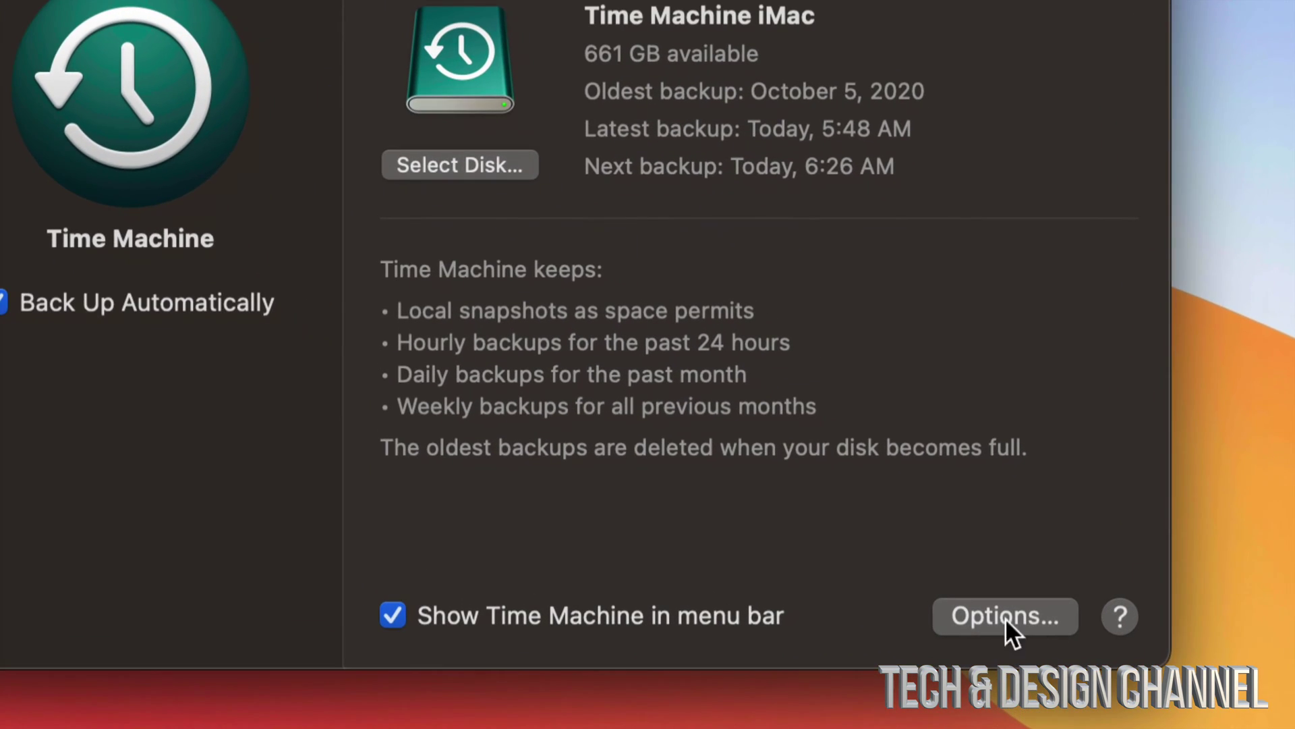
click(979, 616)
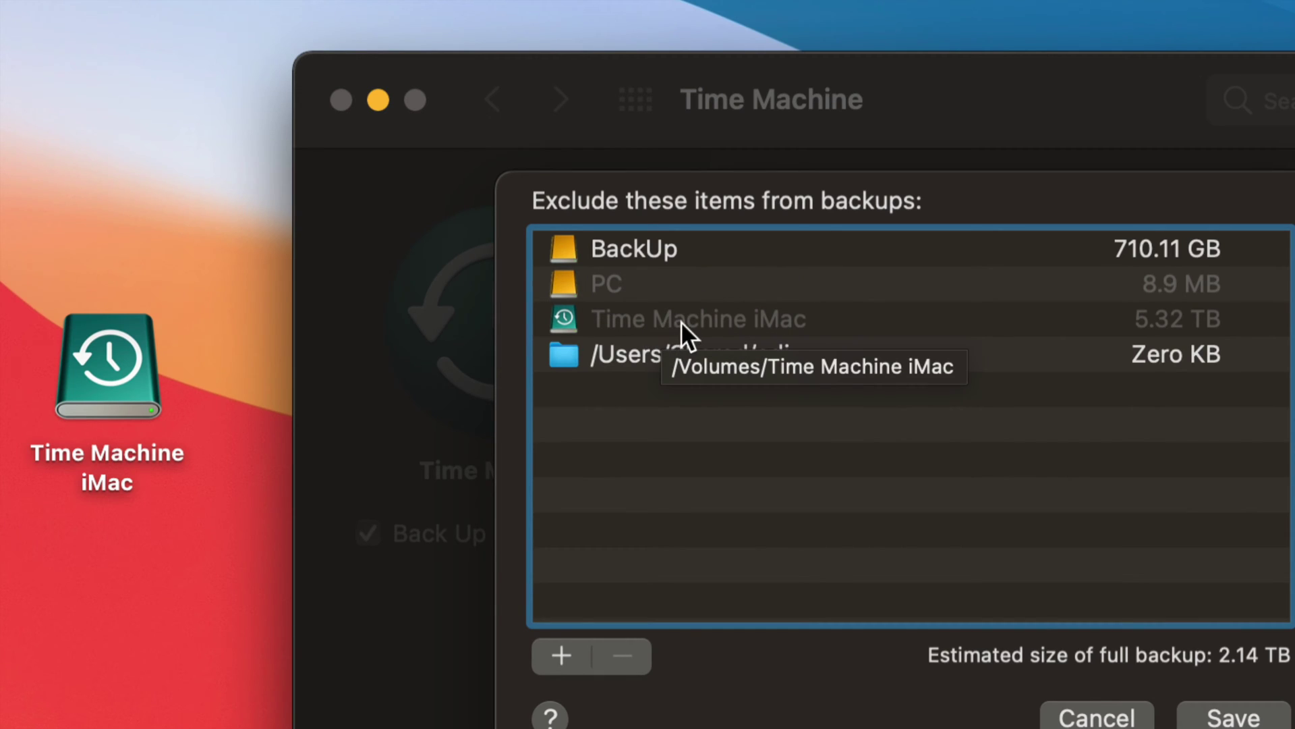
click(621, 246)
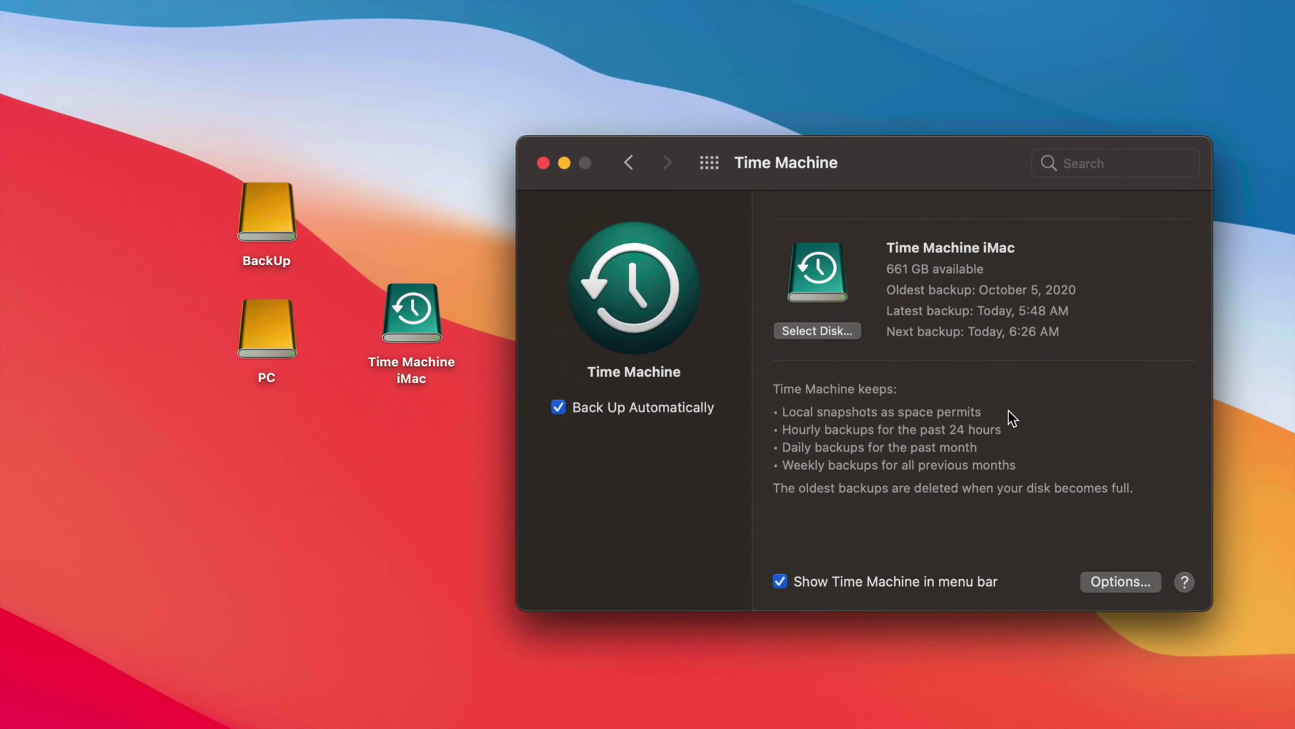
Move the Time Machine iMac drive icon below the PC drive and refocus the preferences window.
drag(421, 307, 269, 434)
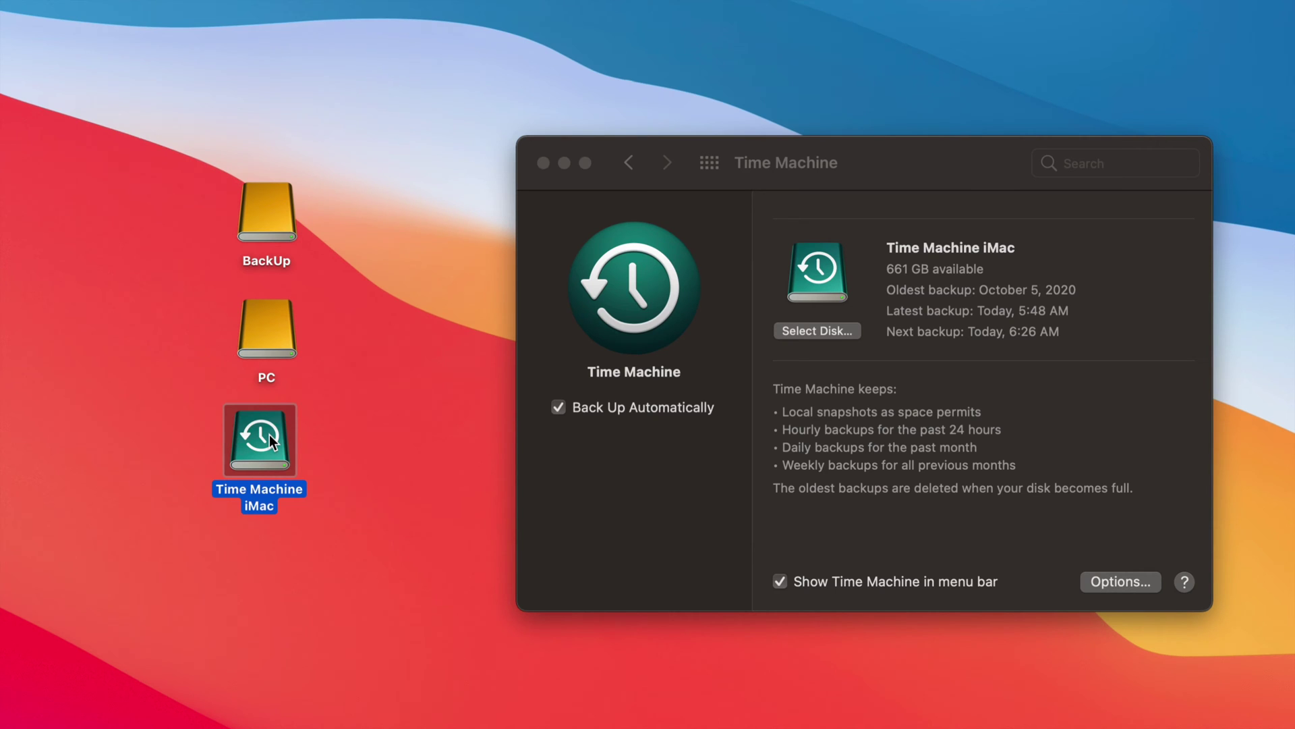
click(888, 172)
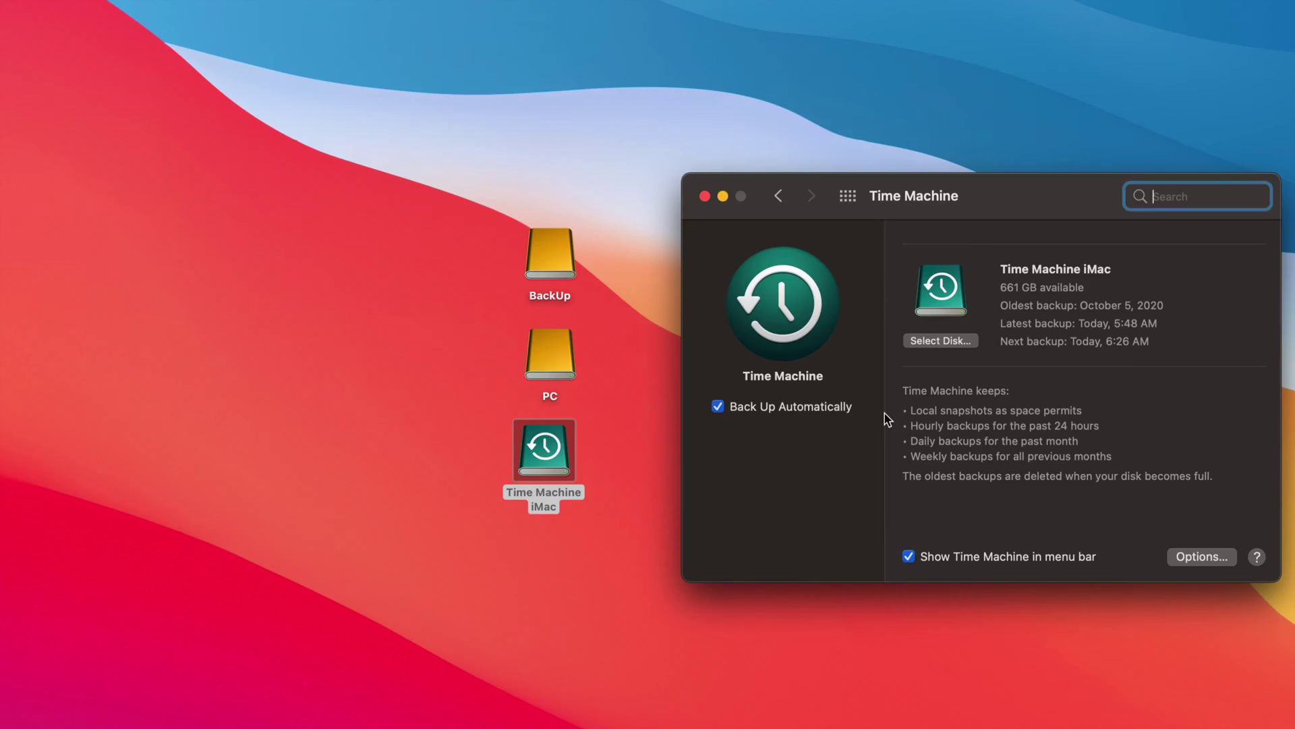
Close the Time Machine preferences and open the Time Machine menu-bar status menu.
click(705, 196)
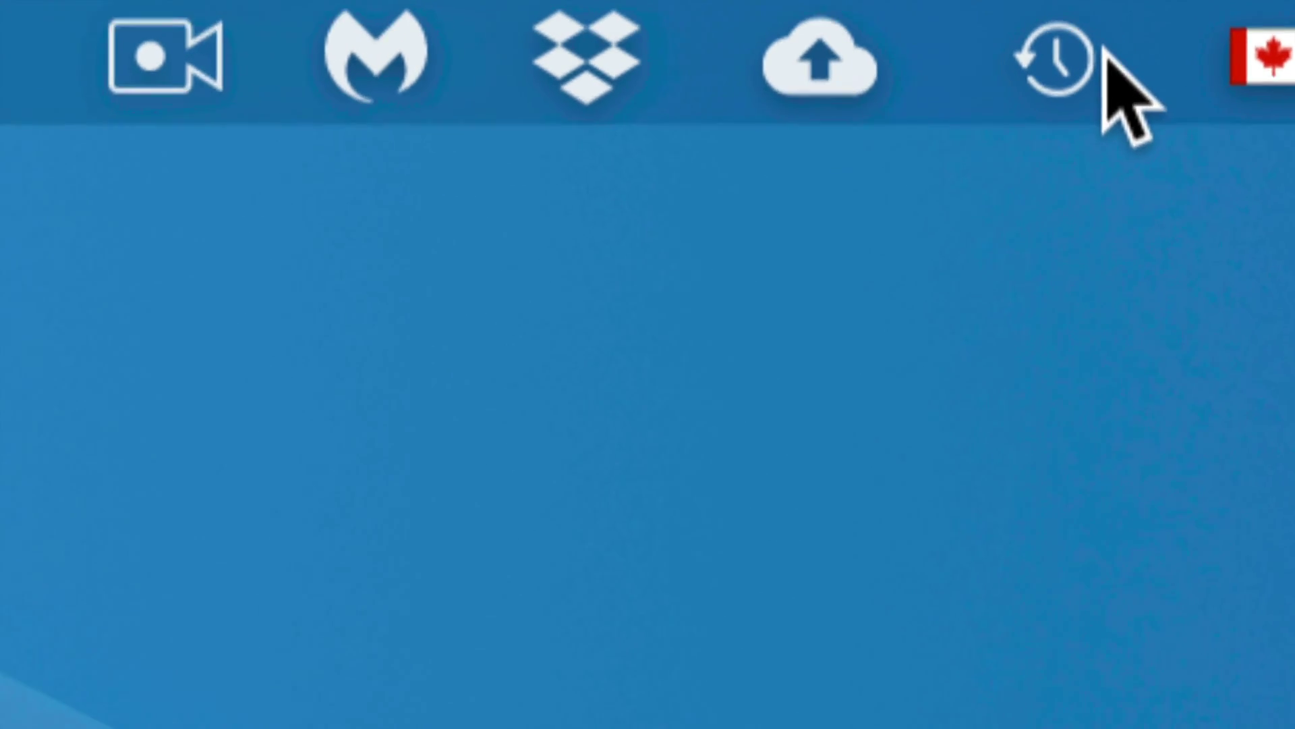
click(1070, 59)
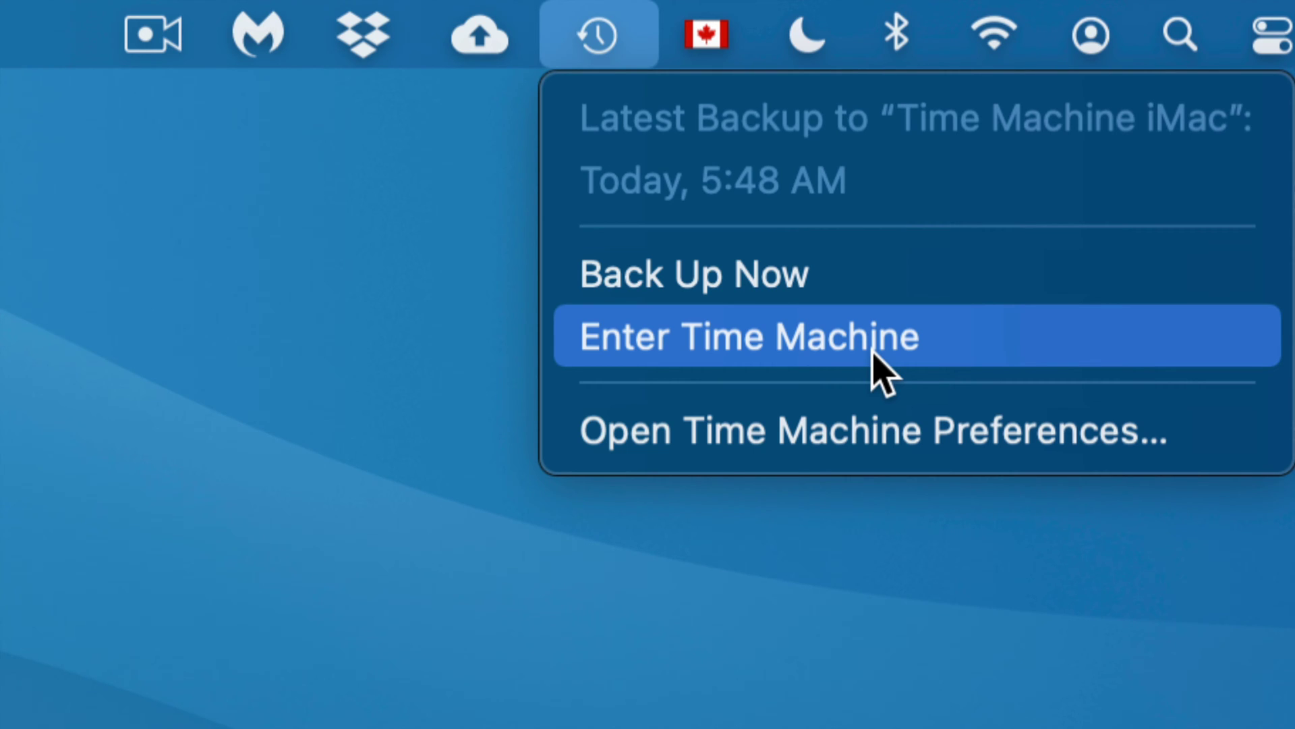
Enter Time Machine and jump to the January 6, 2021 backup snapshot.
click(767, 339)
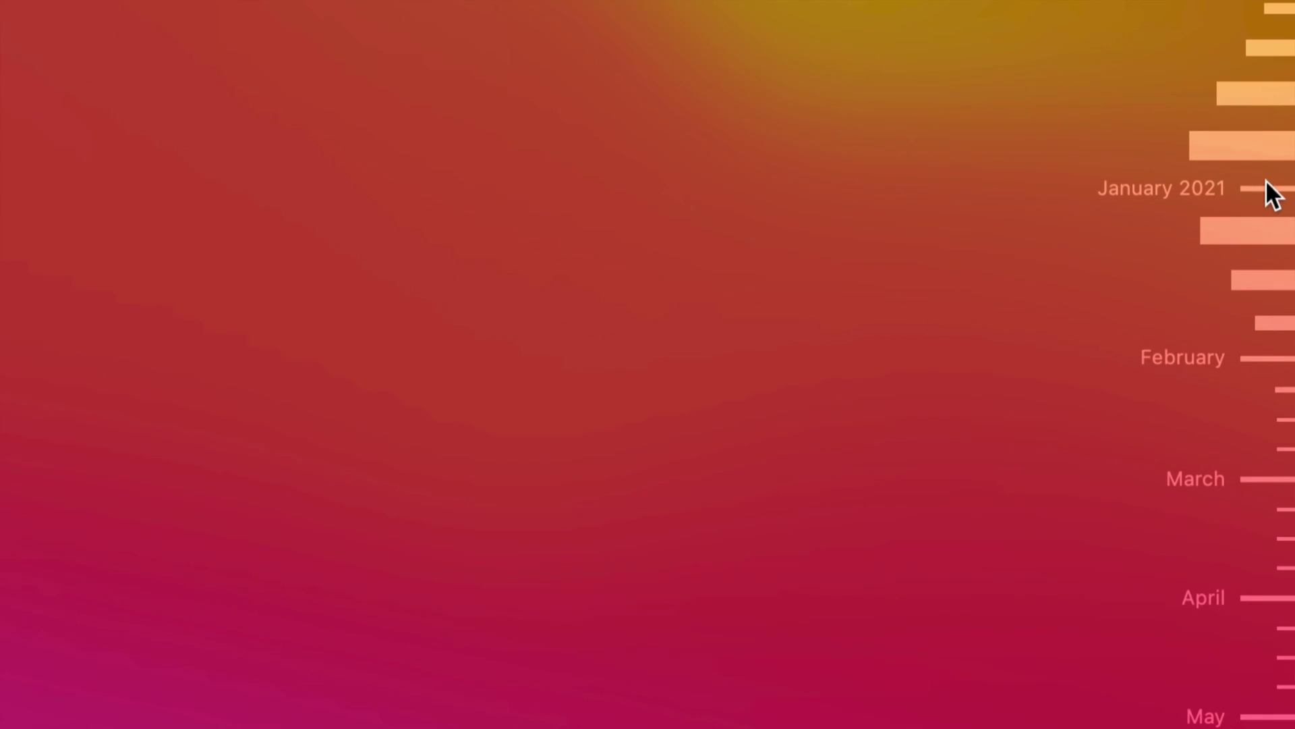
click(1253, 224)
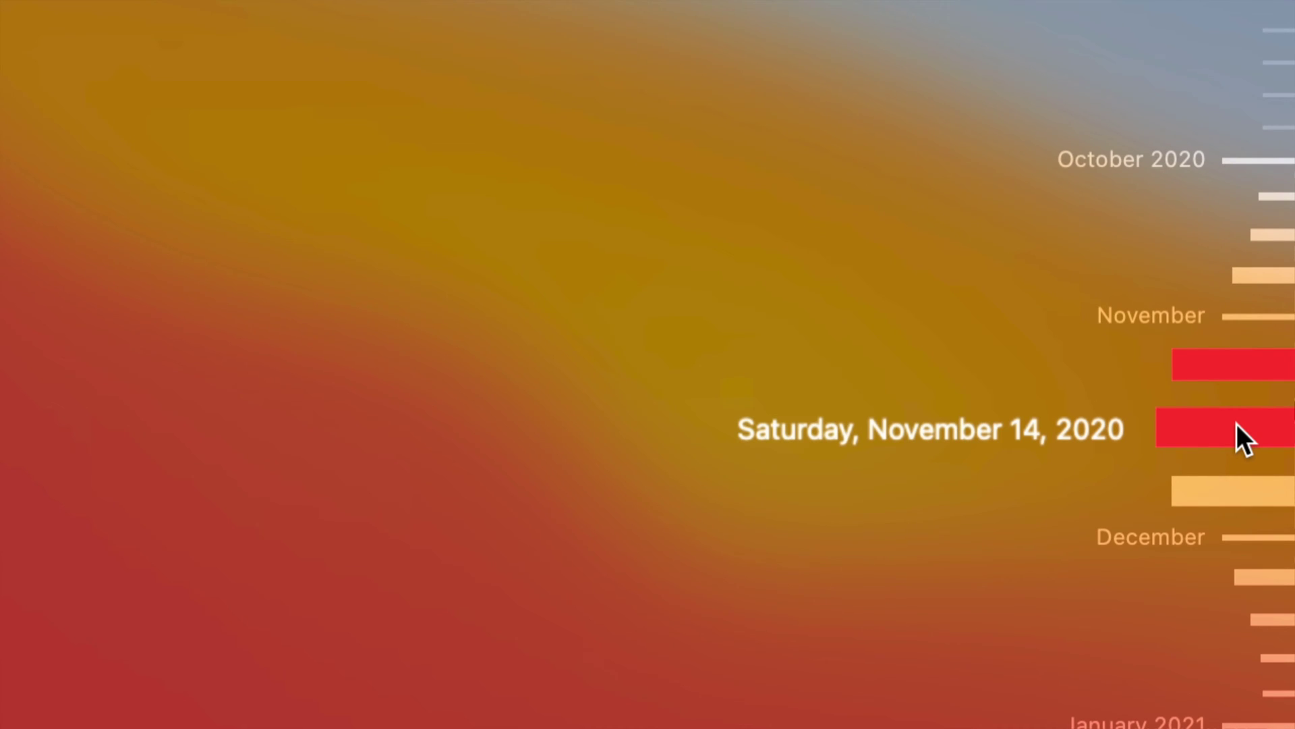
From the November 14, 2020 snapshot, restore sd u 1.MP4 to the Desktop.
click(1237, 424)
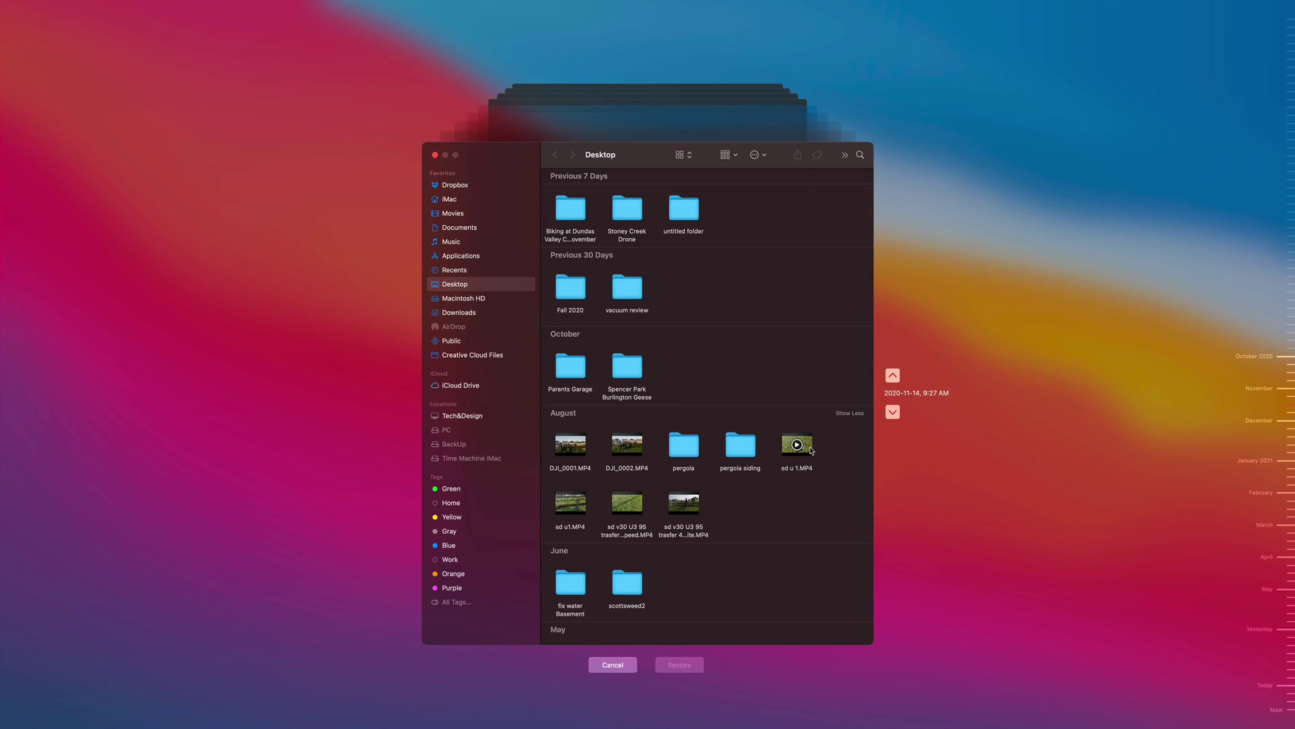
click(810, 450)
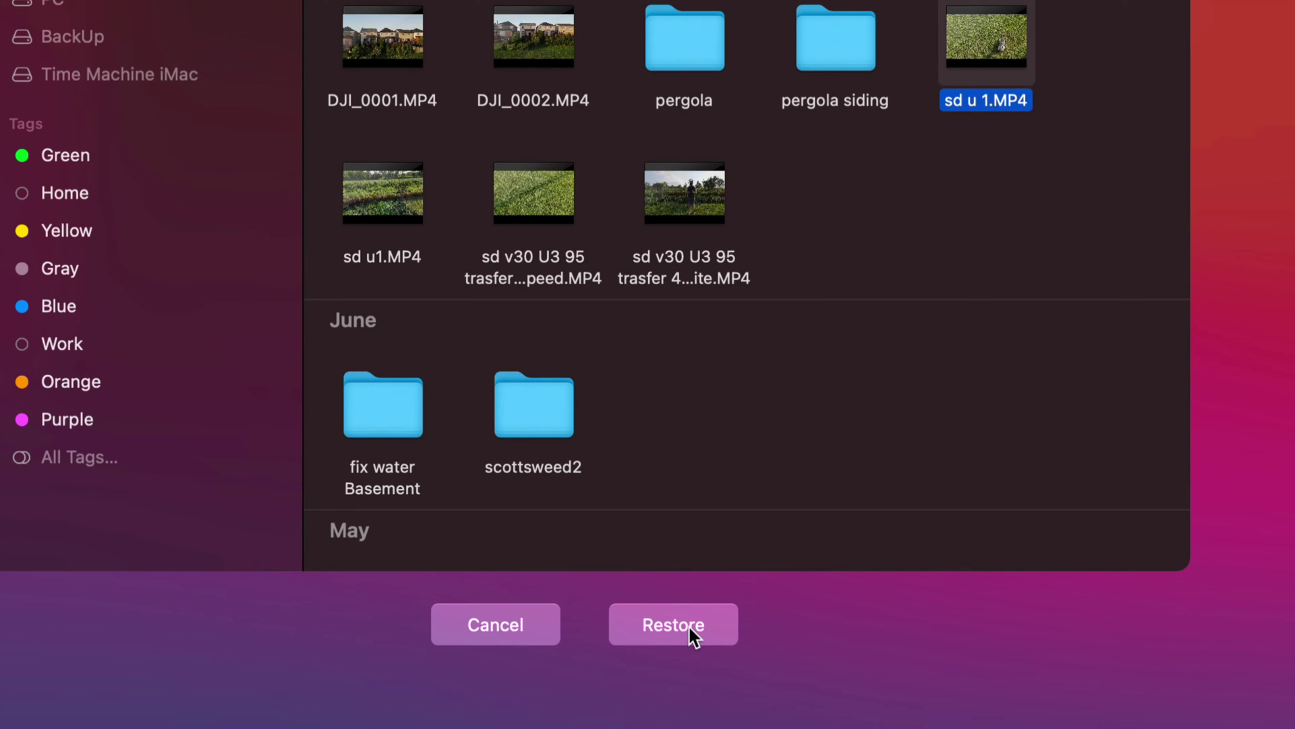
click(688, 625)
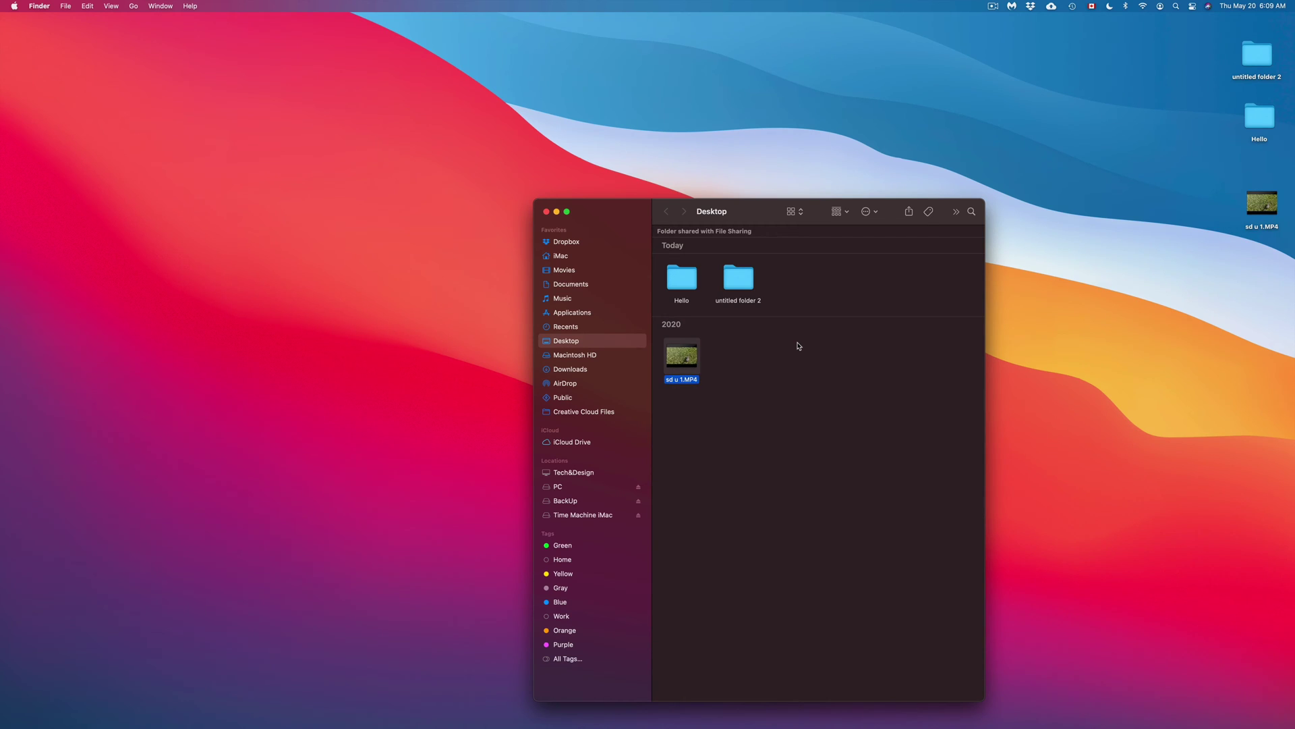
Play a preview of the restored sd u 1.MP4 in the Desktop folder window.
drag(1261, 202, 1135, 268)
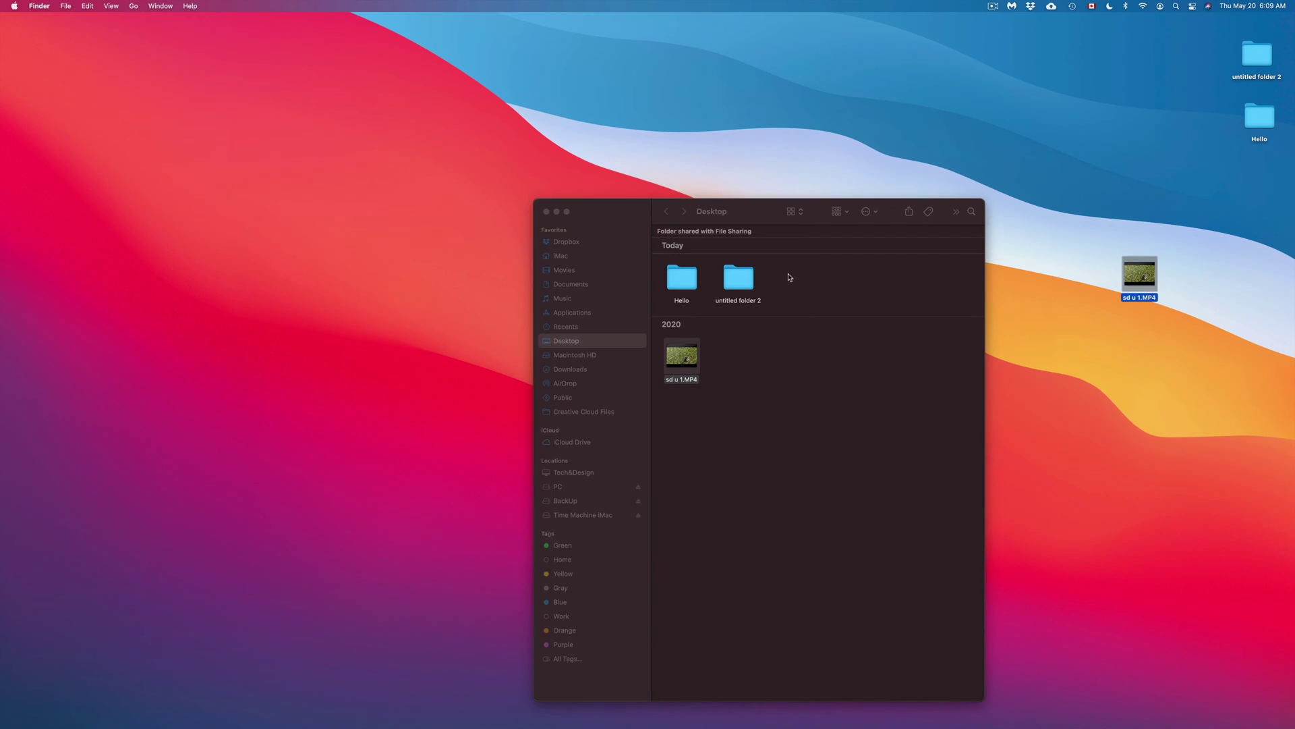
click(635, 214)
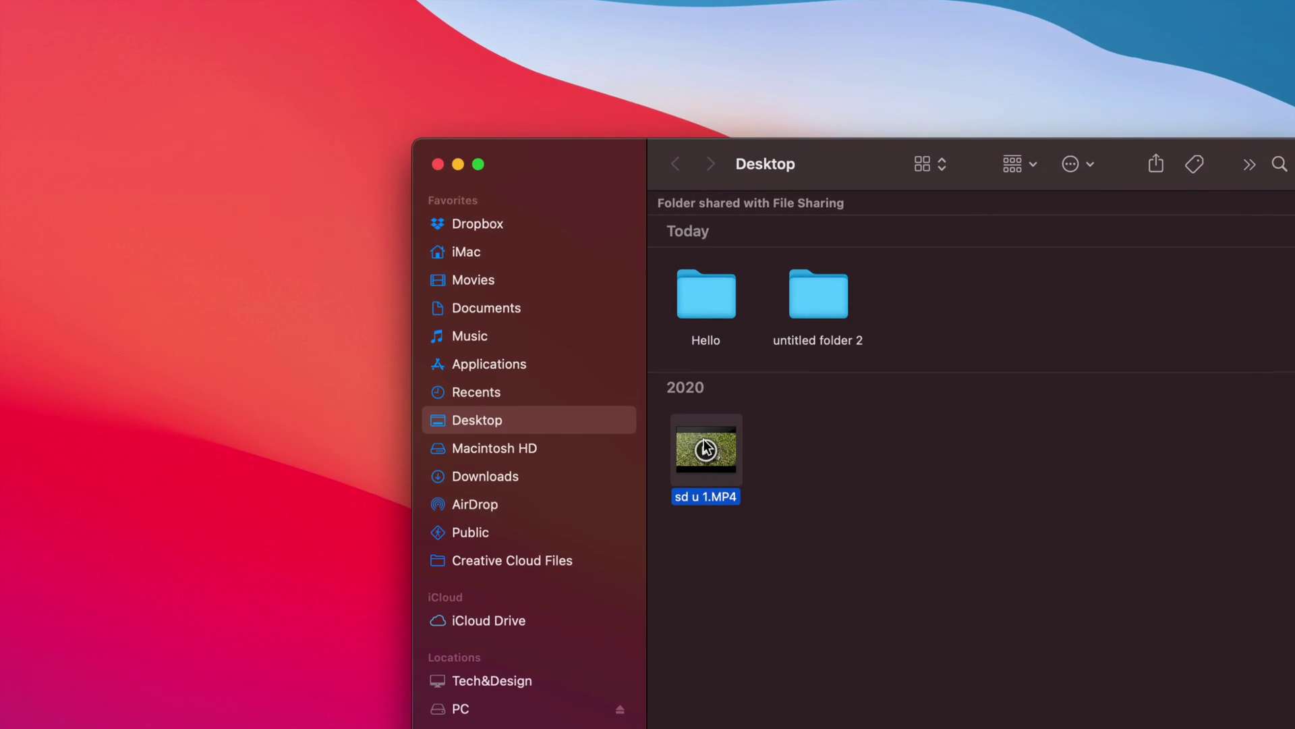
click(705, 449)
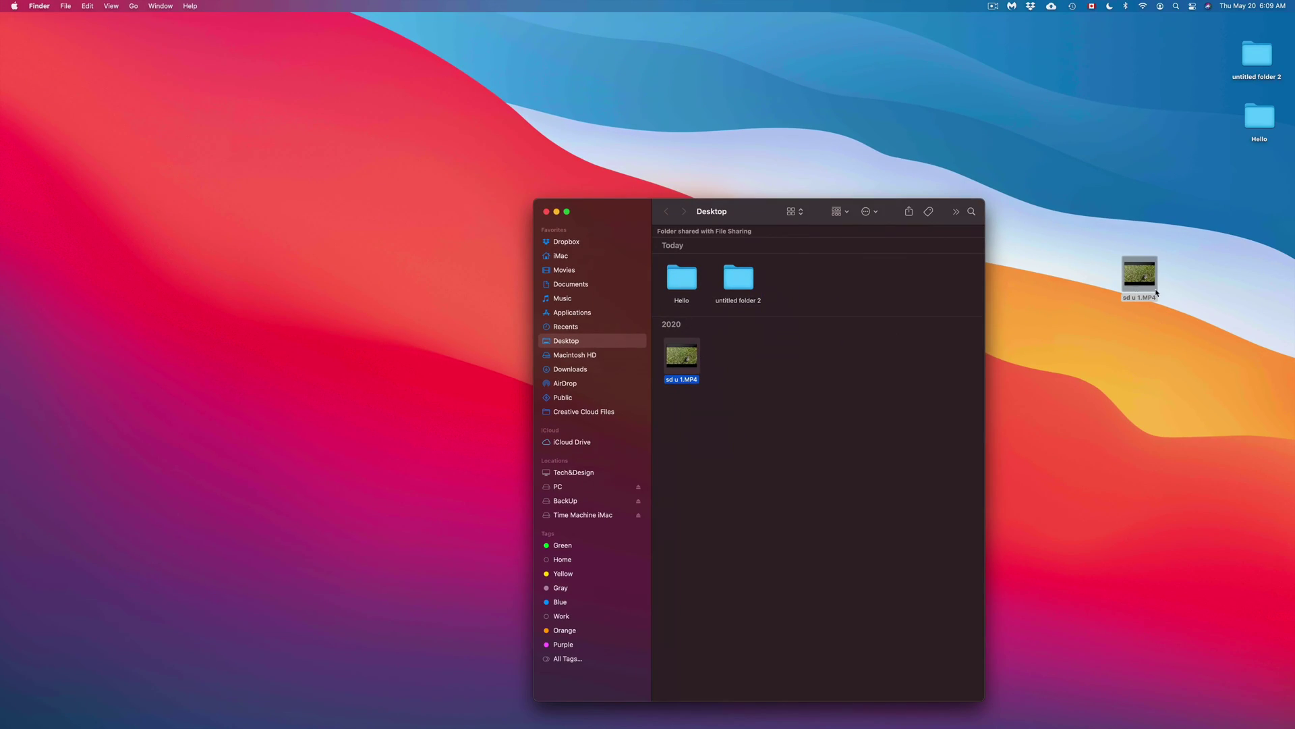
Place the sd u 1.MP4 desktop icon just below the Hello folder.
click(1156, 293)
drag(1155, 286, 1151, 198)
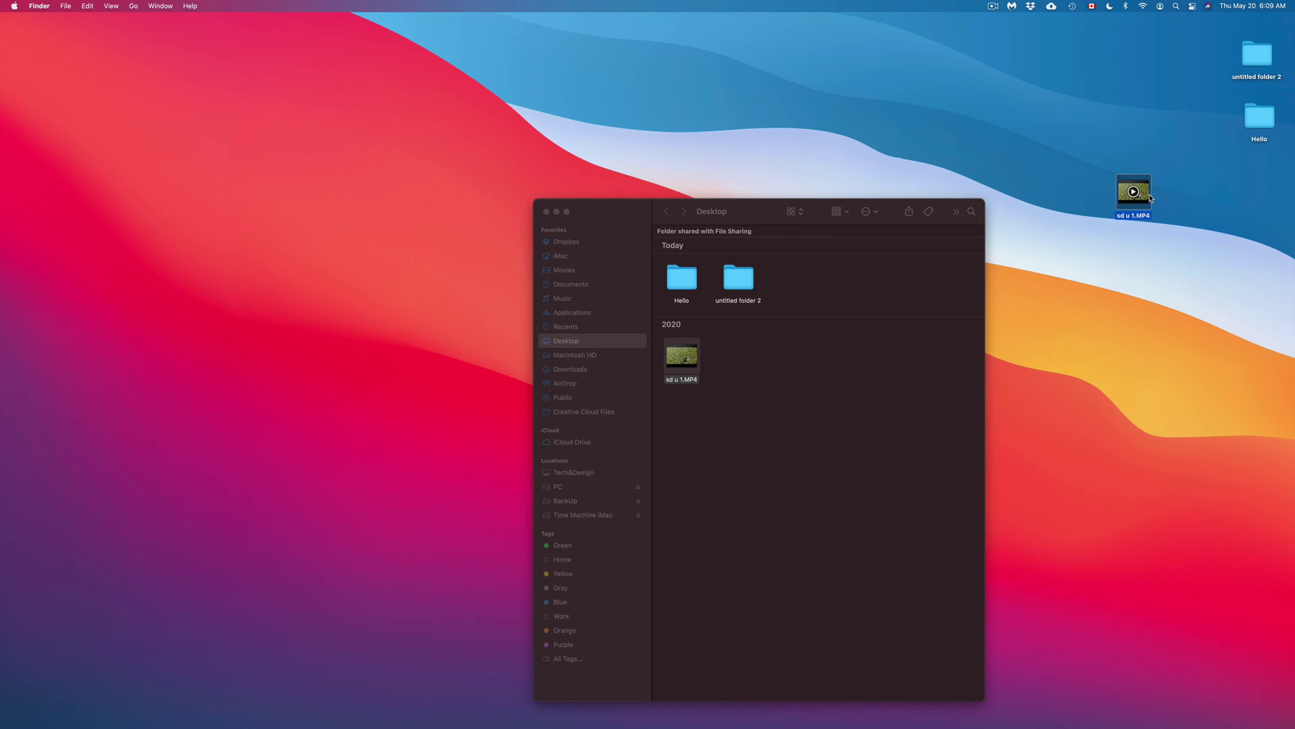
drag(1150, 198, 1145, 260)
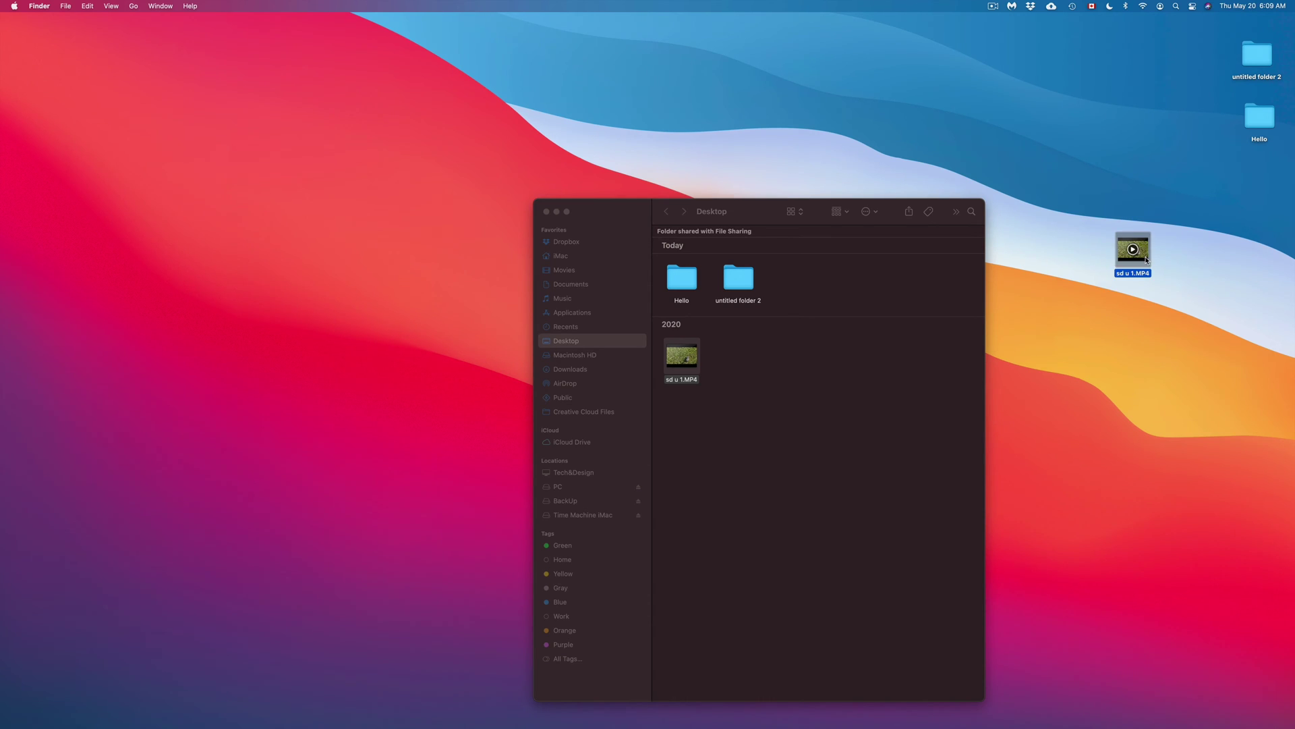
drag(756, 211, 719, 193)
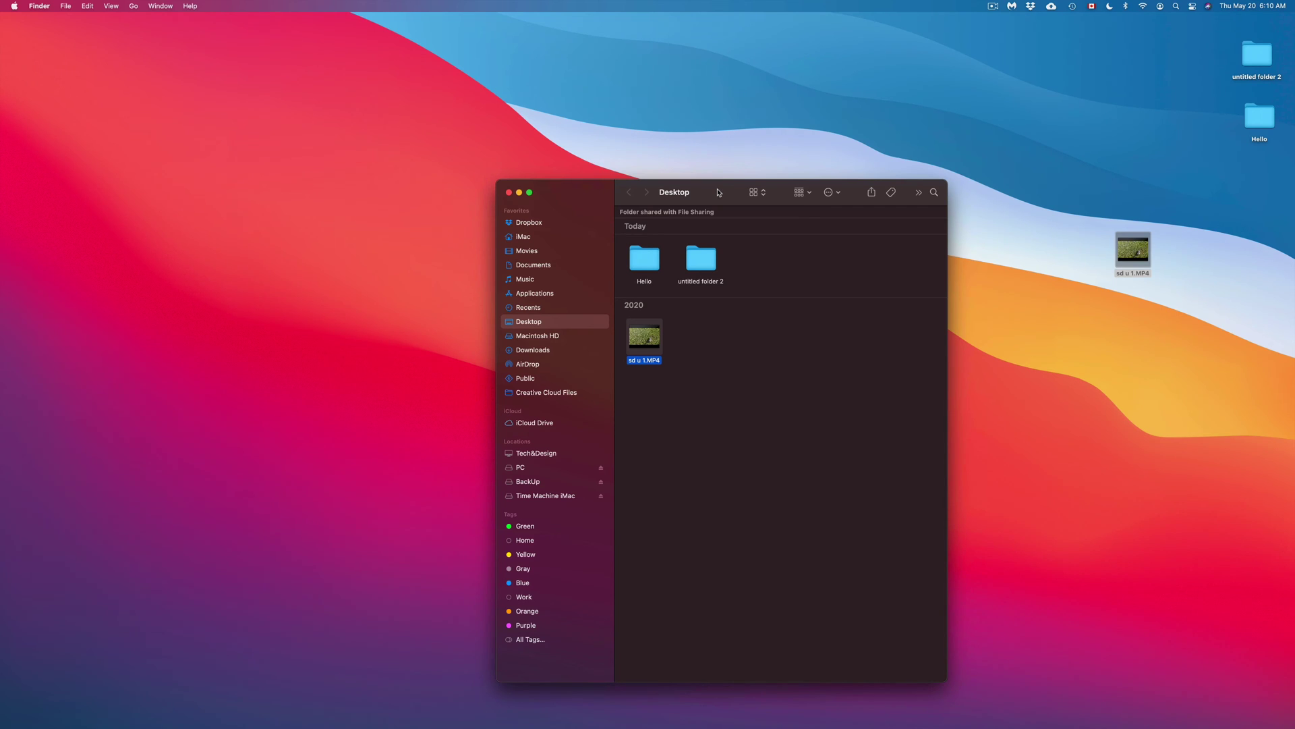
Line up the PC and BackUp drive icons in a row with Time Machine iMac.
drag(719, 192, 998, 128)
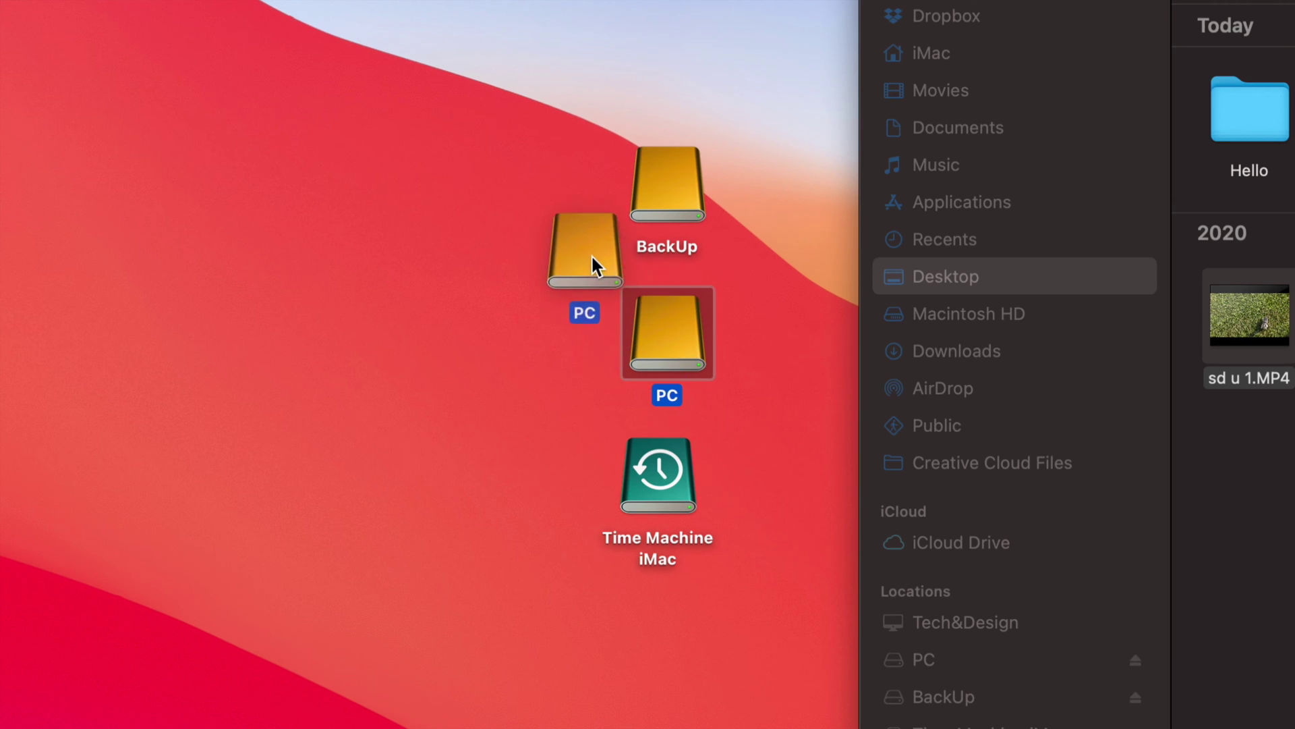
drag(591, 254, 551, 188)
click(680, 179)
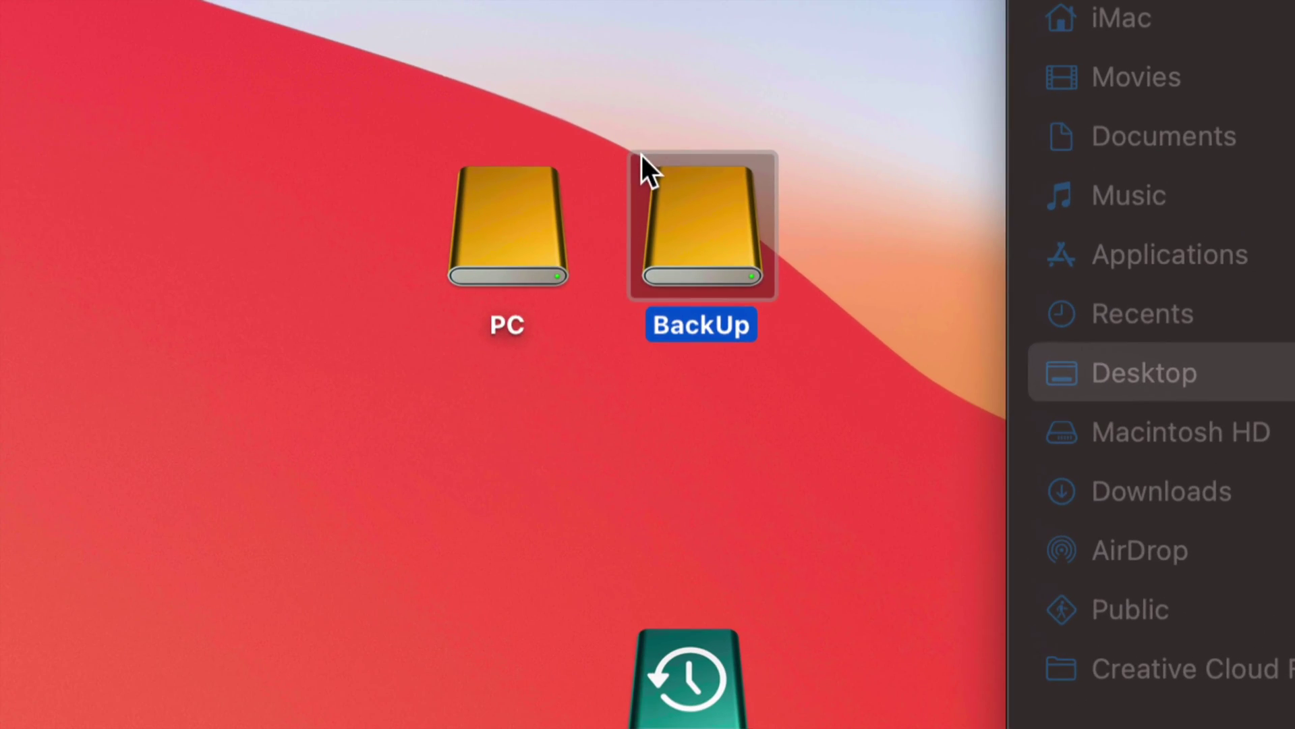
drag(731, 256, 785, 236)
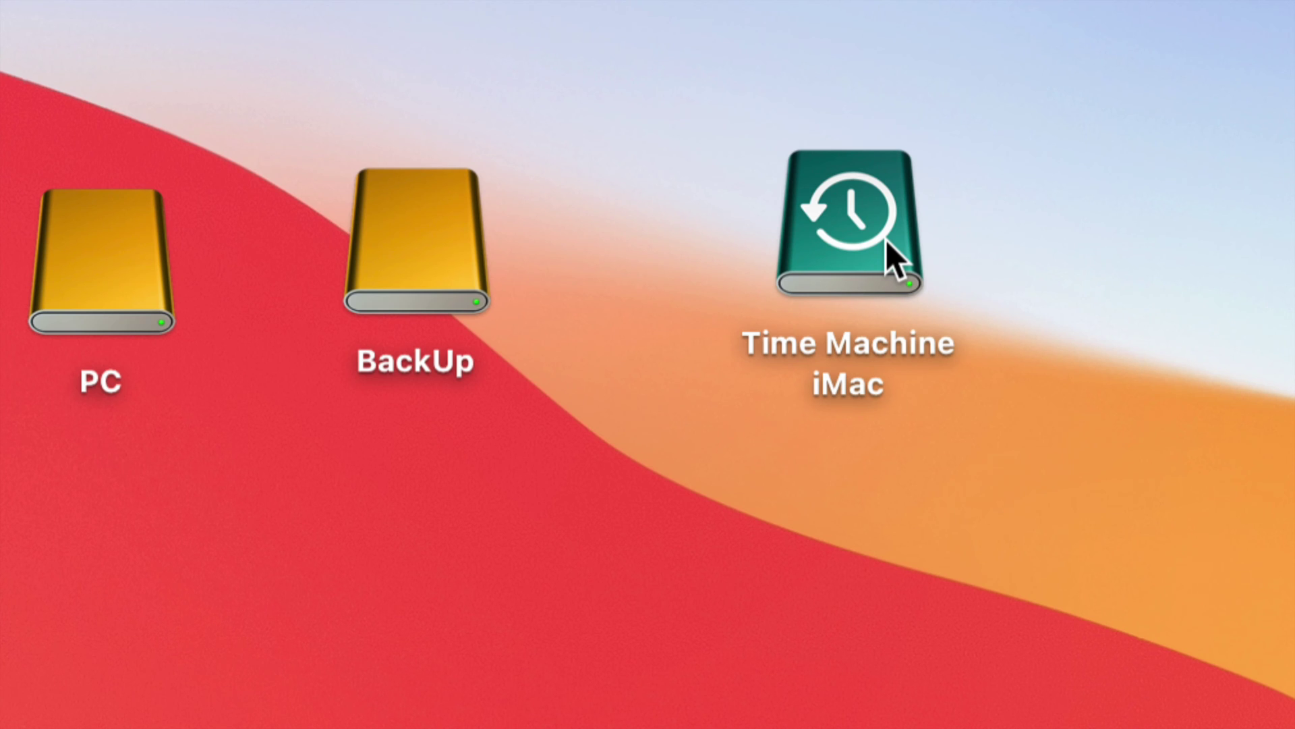
Put PC between BackUp and Time Machine iMac, and set Hello right of the drives.
drag(132, 262, 619, 237)
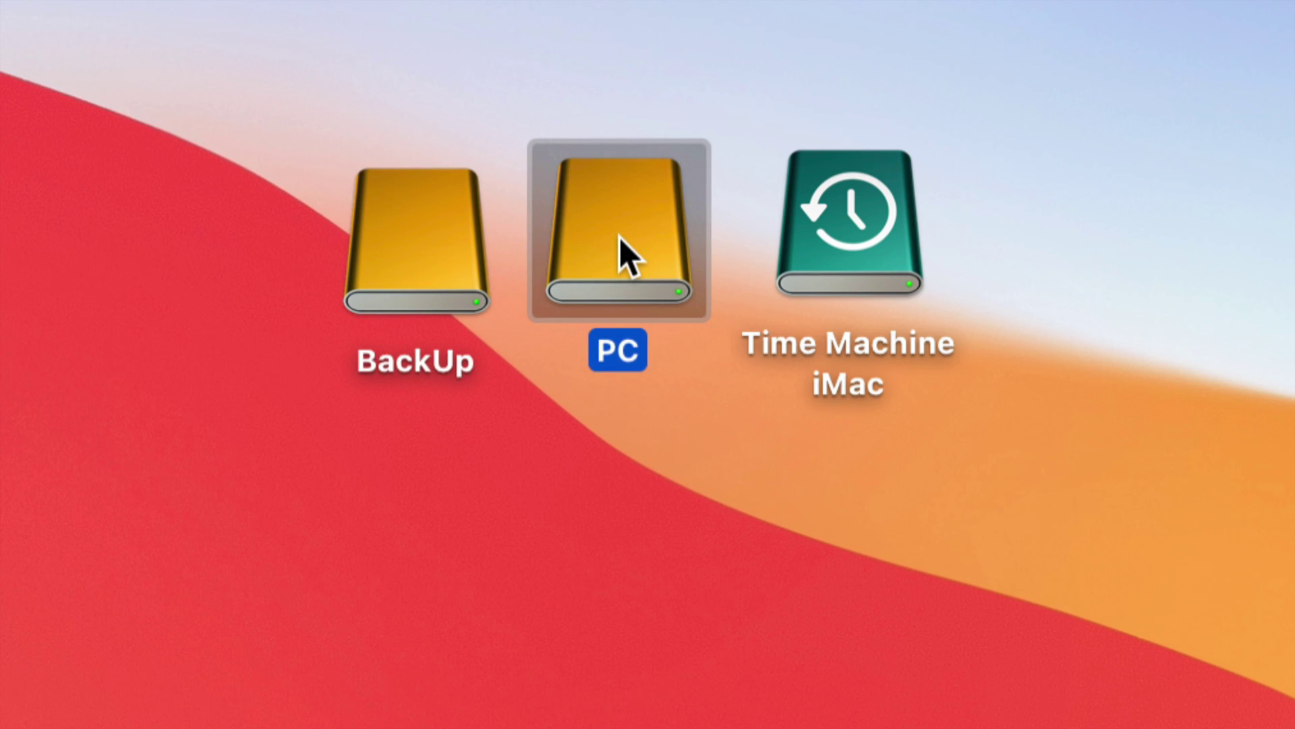
click(673, 440)
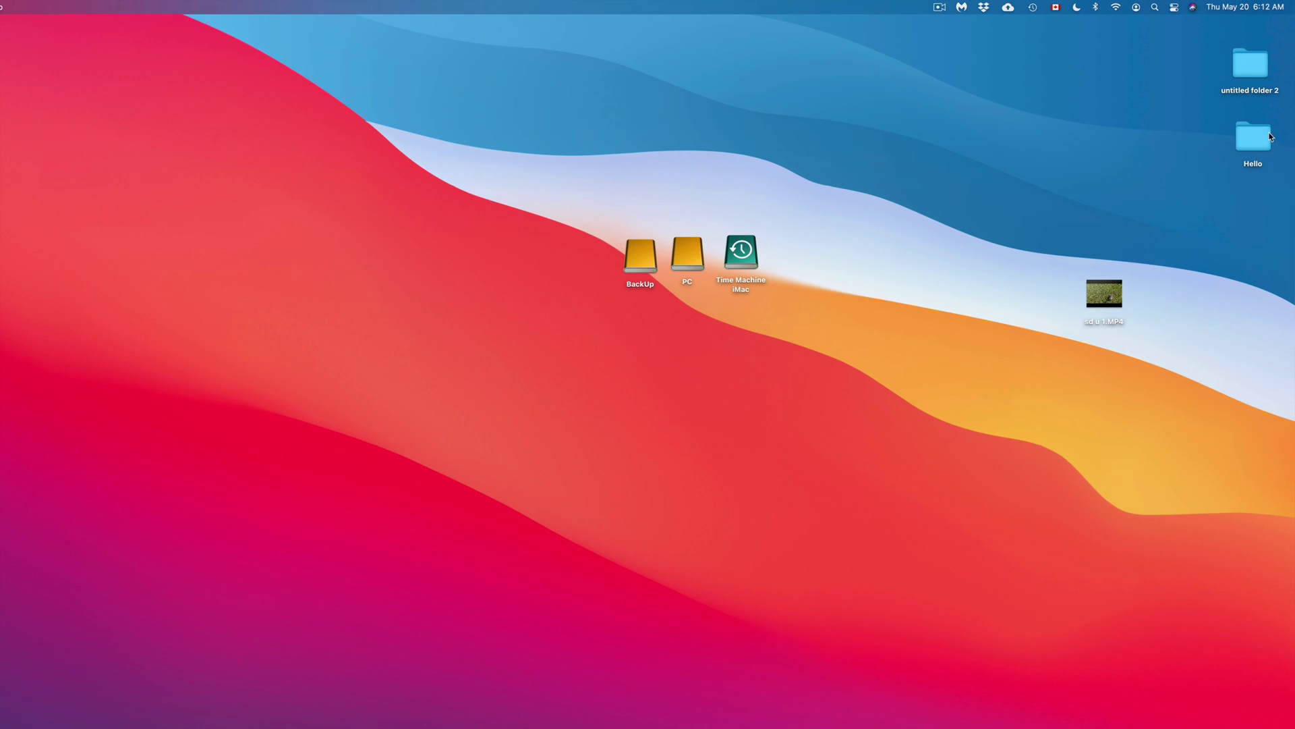
drag(1270, 137, 697, 307)
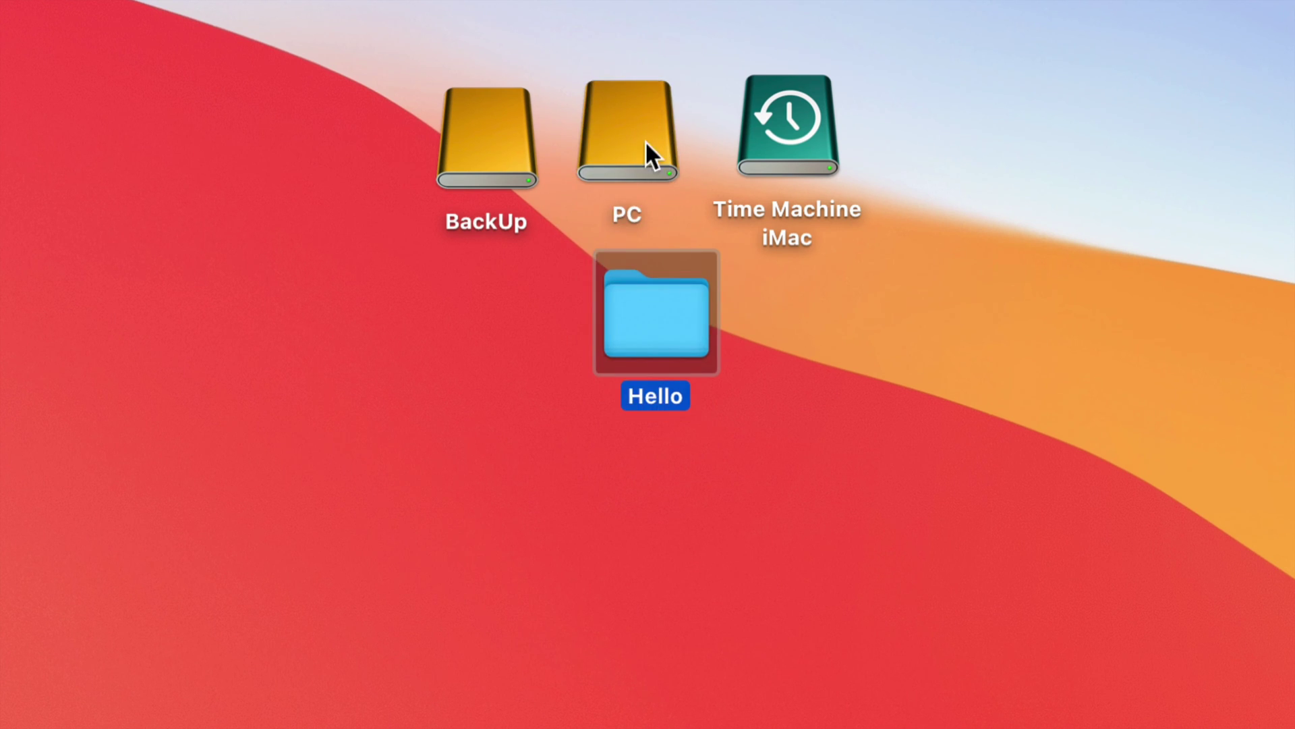
click(630, 143)
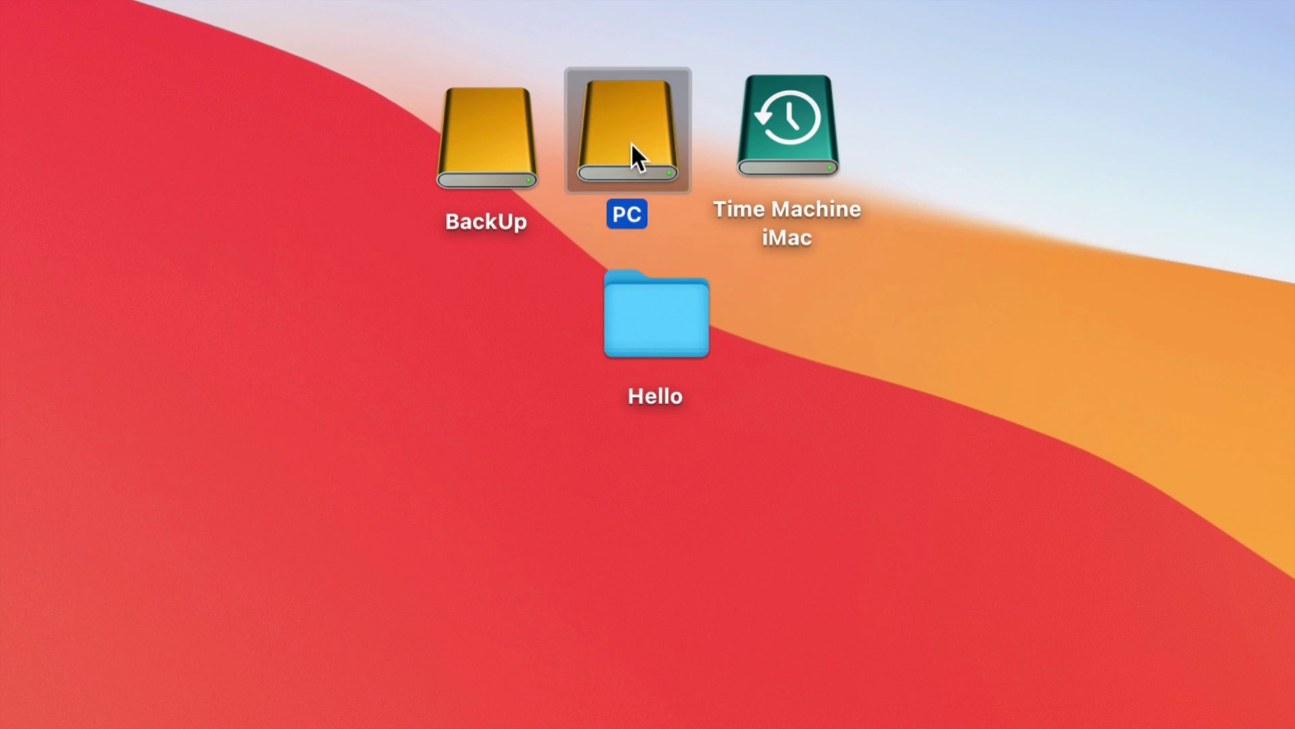
click(807, 143)
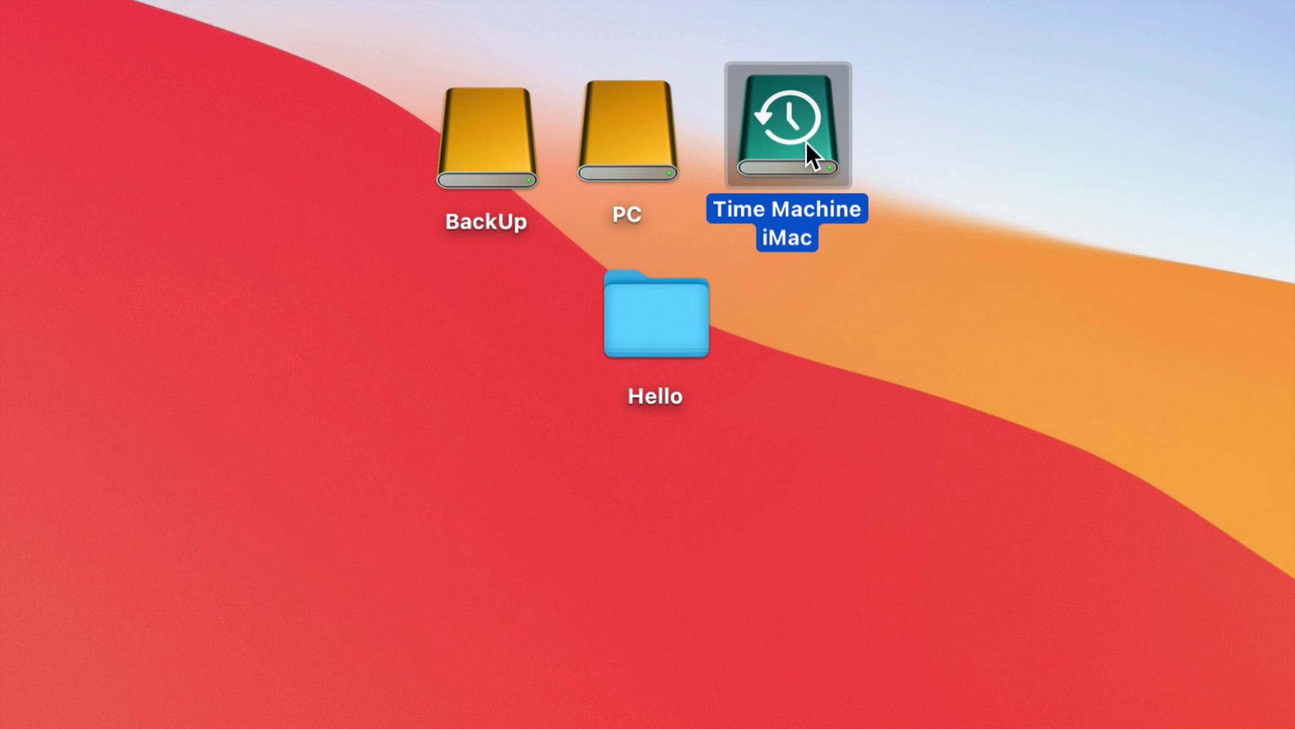
drag(658, 320, 887, 385)
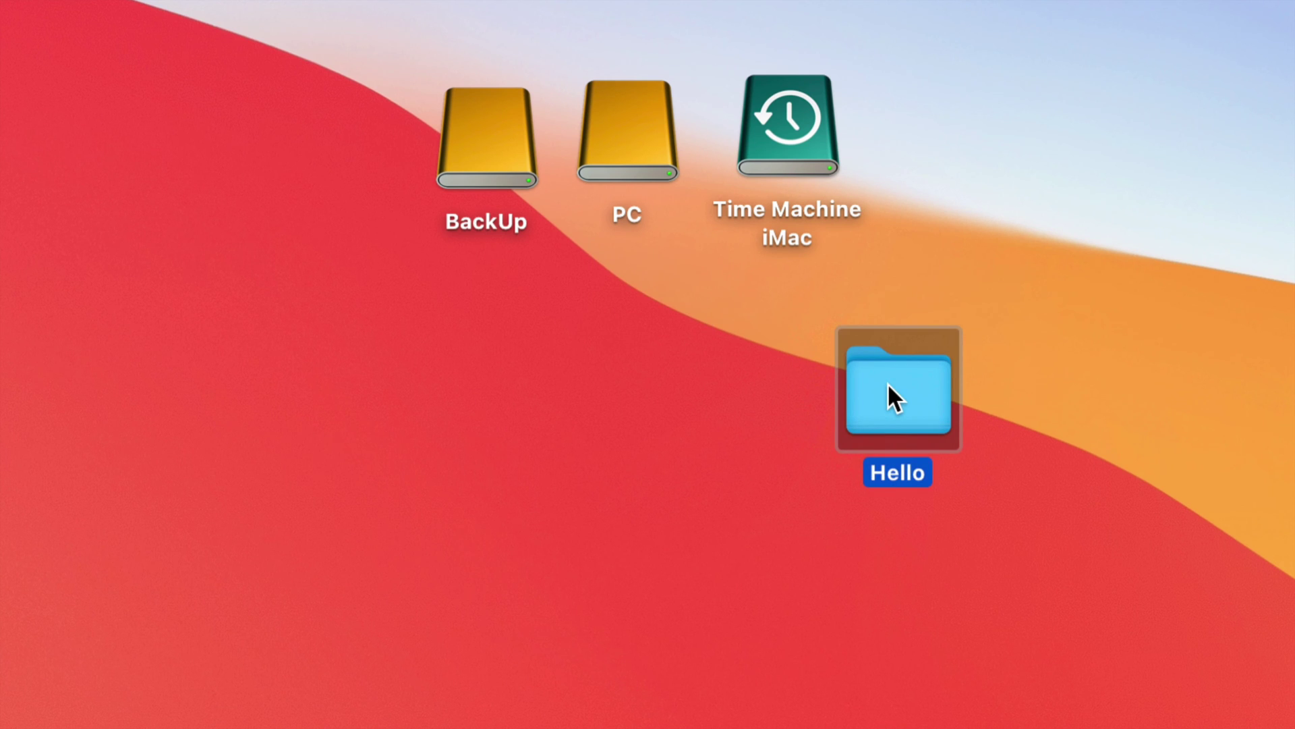